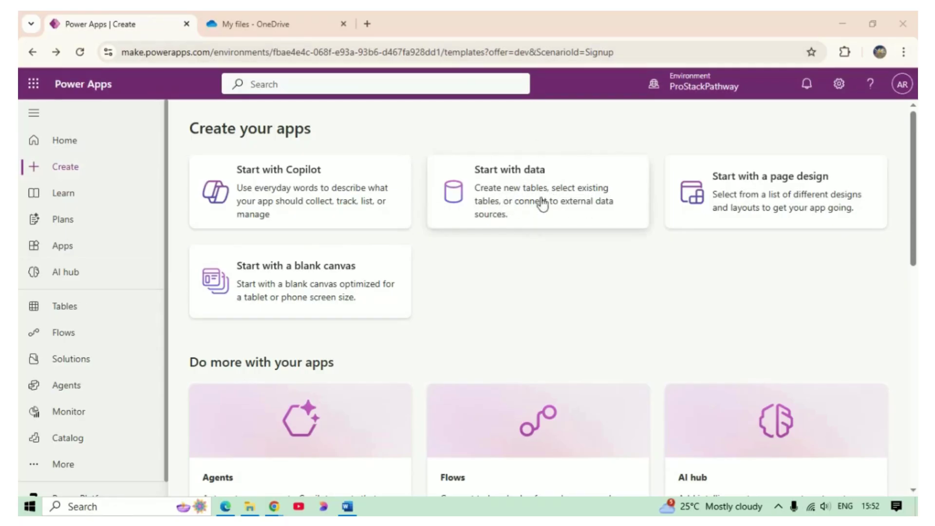
# Start a new app from external data, choosing Excel as the data set
pyautogui.click(540, 202)
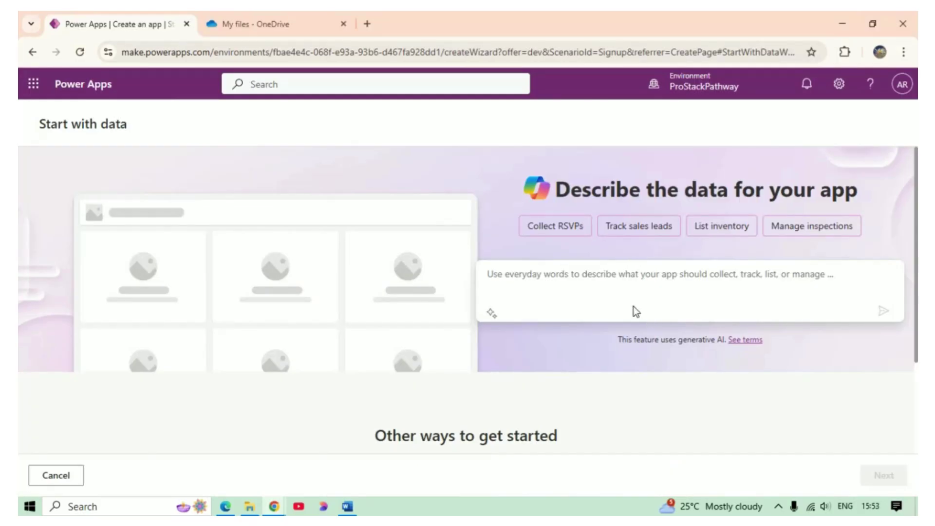
pyautogui.scroll(-3, 633, 307)
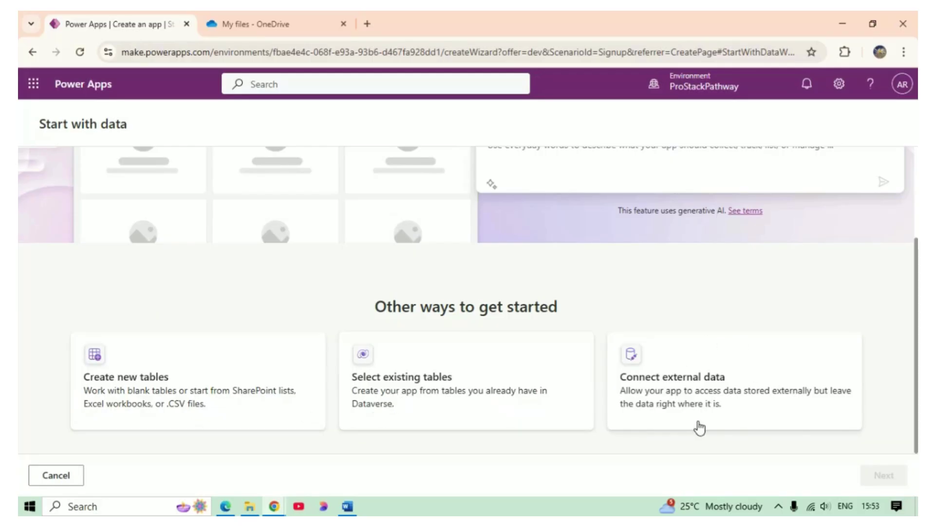
pyautogui.click(685, 395)
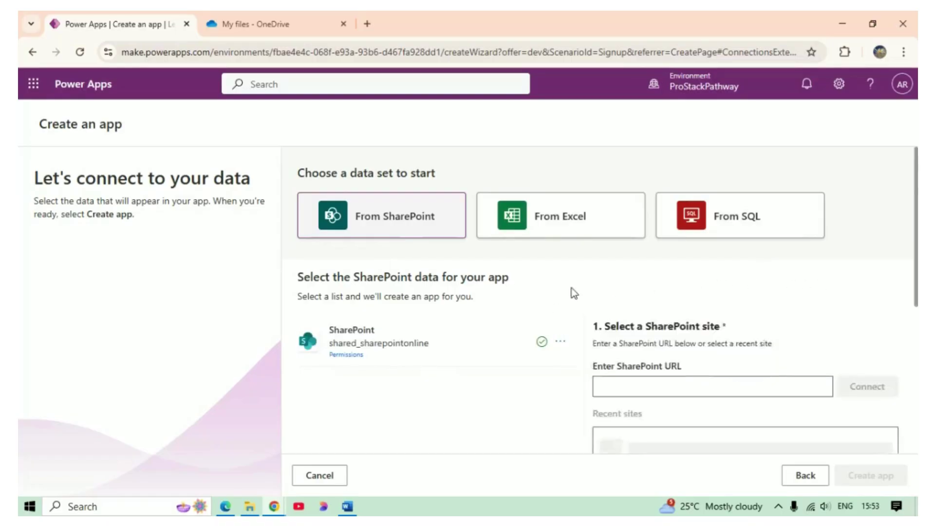
pyautogui.click(552, 215)
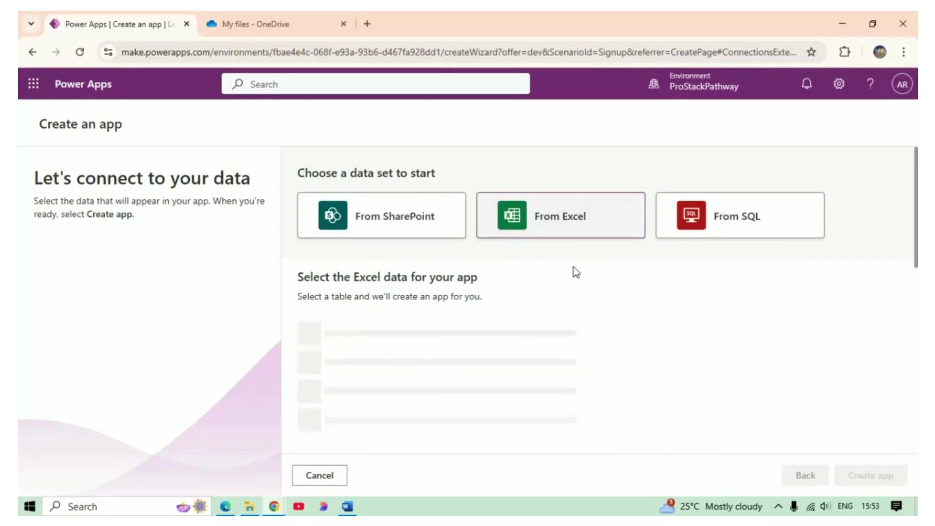
# Expand the OneDrive location under OneDrive for Business to list its Excel files as table sources
pyautogui.scroll(-2, 575, 268)
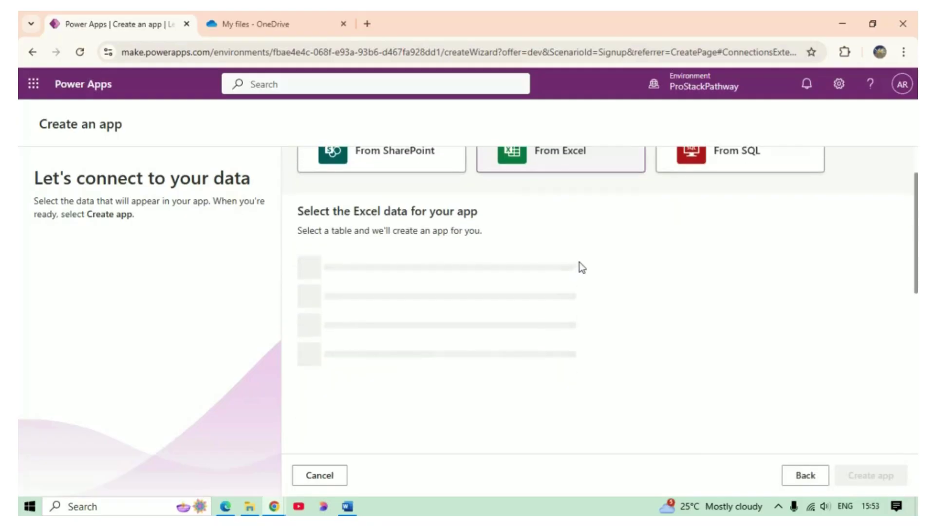
pyautogui.scroll(-2, 625, 226)
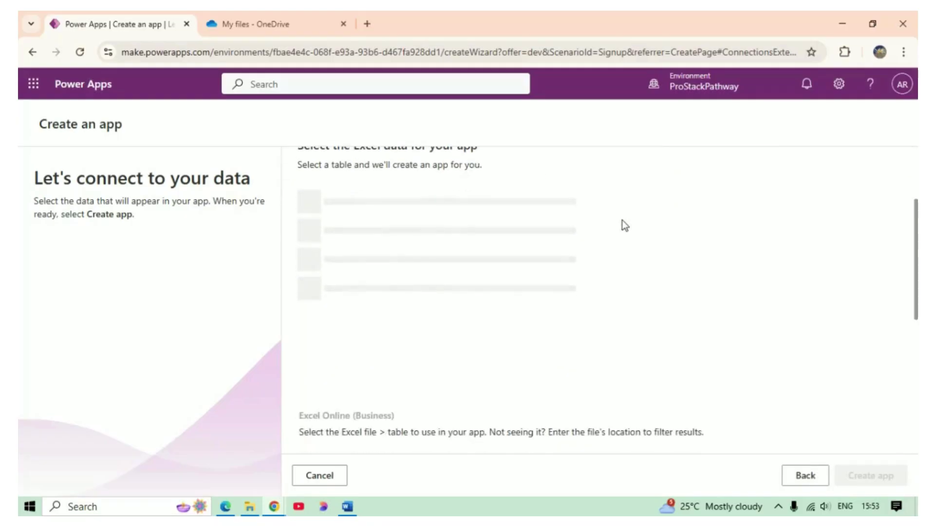
pyautogui.scroll(-4, 625, 225)
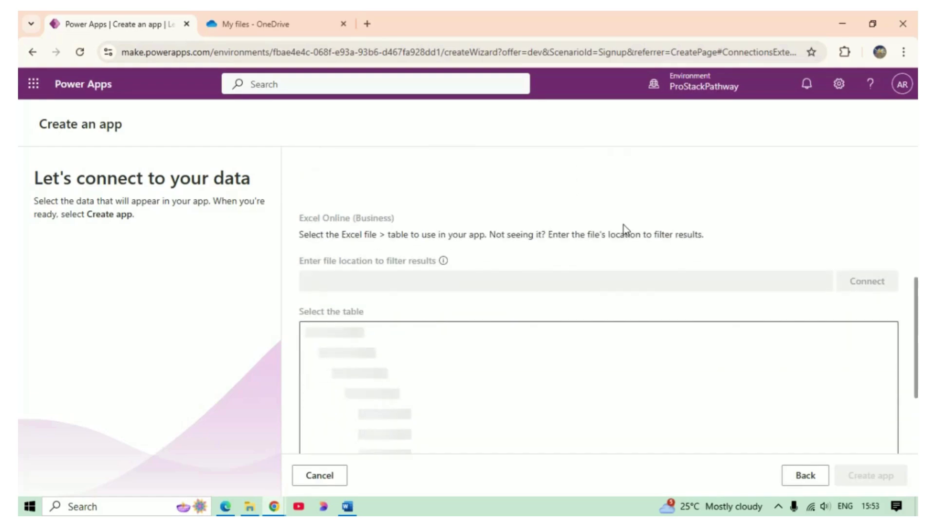
pyautogui.scroll(6, 625, 224)
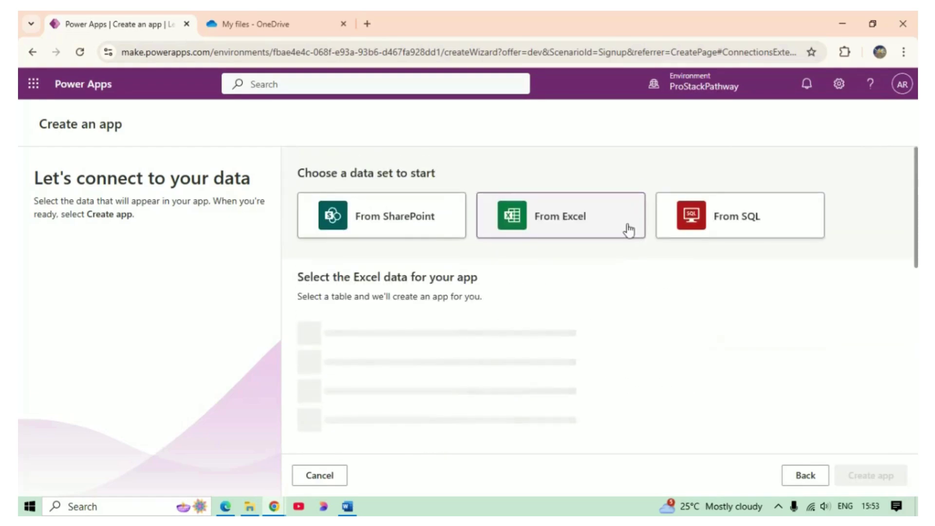
pyautogui.scroll(-1, 633, 230)
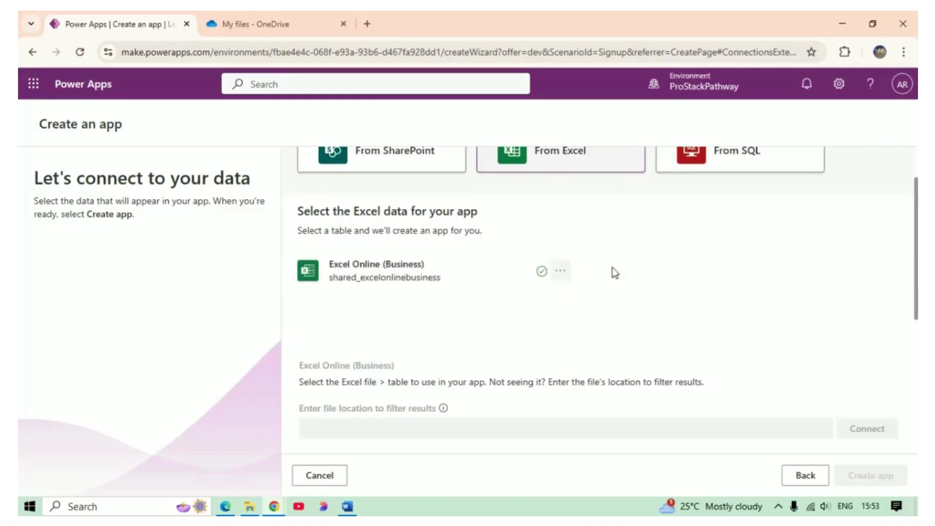
pyautogui.scroll(1, 652, 268)
pyautogui.scroll(-1, 653, 265)
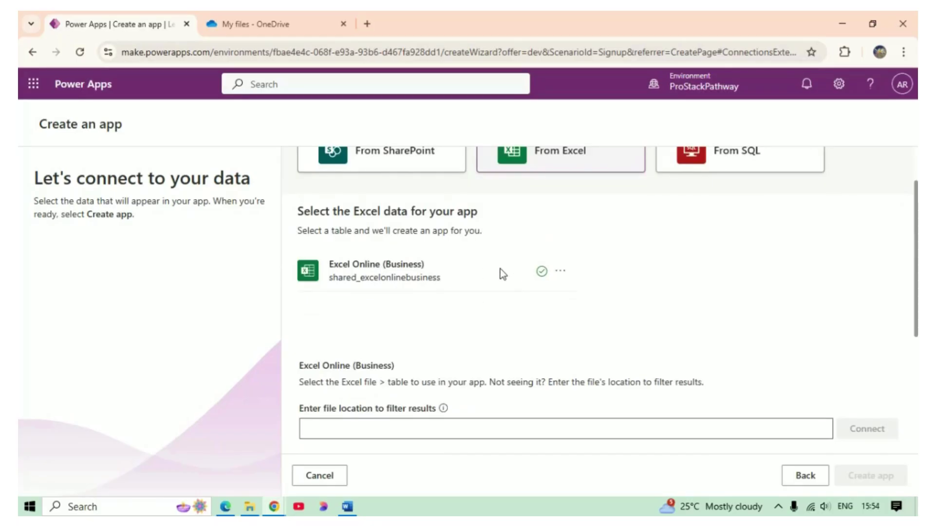
pyautogui.scroll(-3, 500, 264)
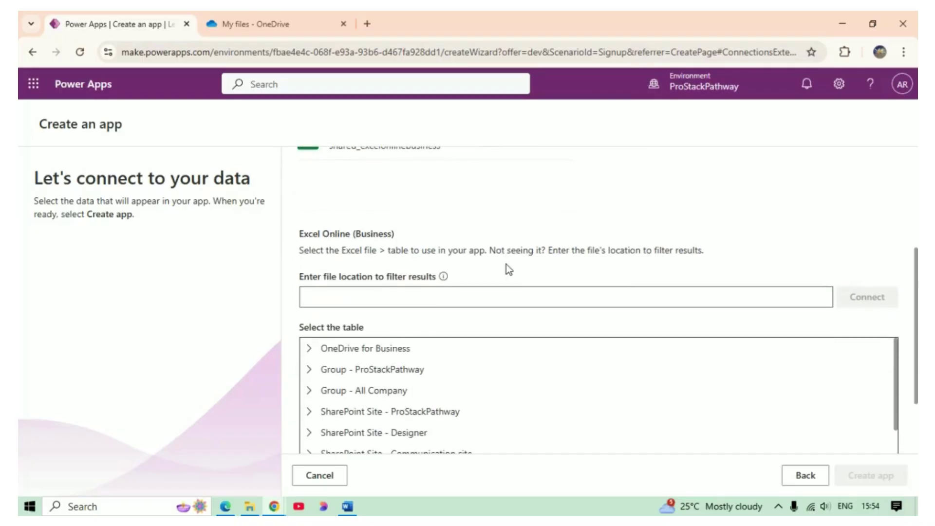
pyautogui.scroll(-2, 599, 251)
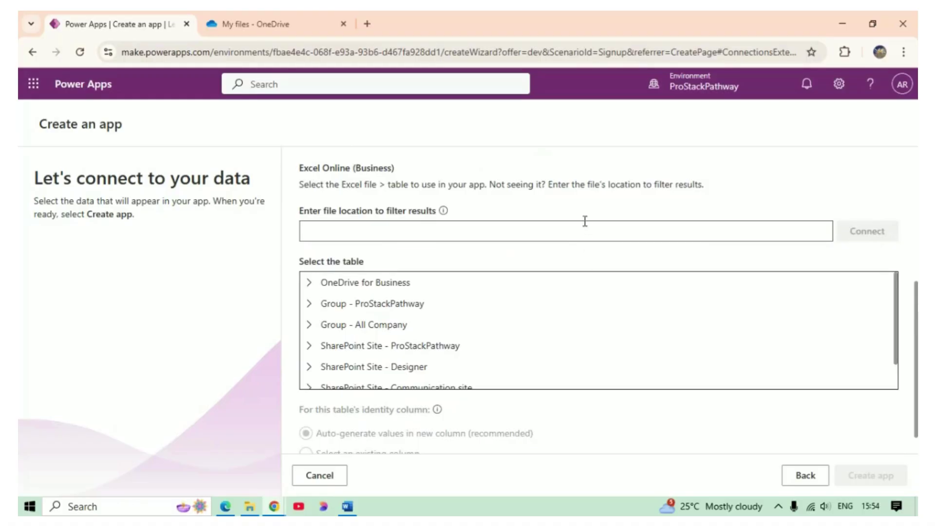
pyautogui.scroll(-1, 416, 246)
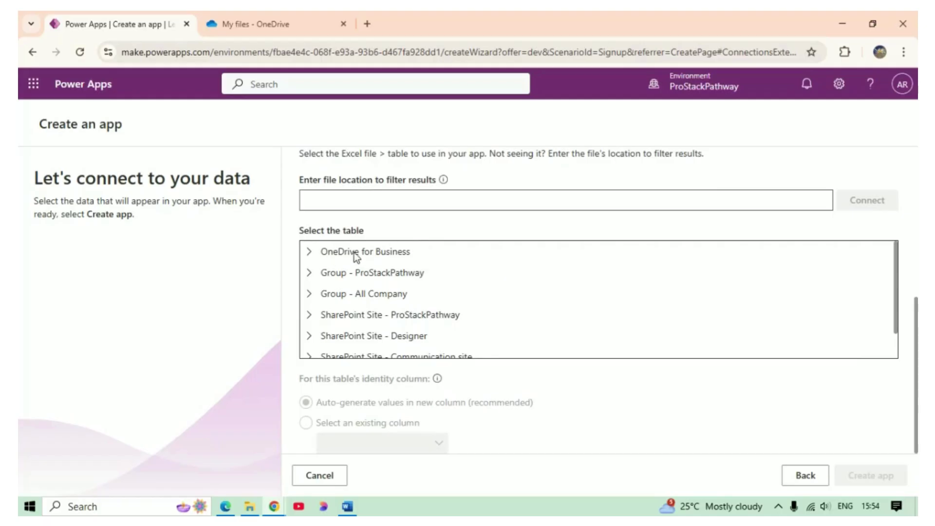
pyautogui.click(311, 254)
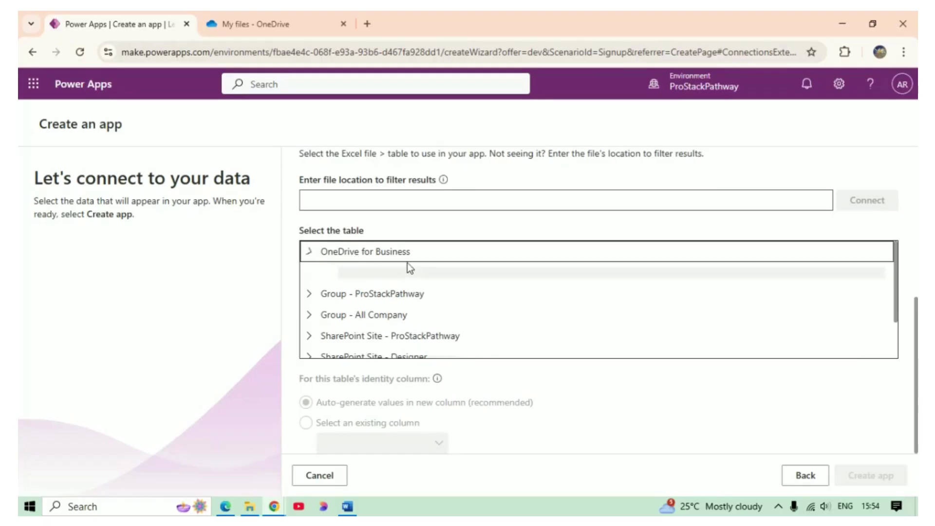
pyautogui.click(331, 274)
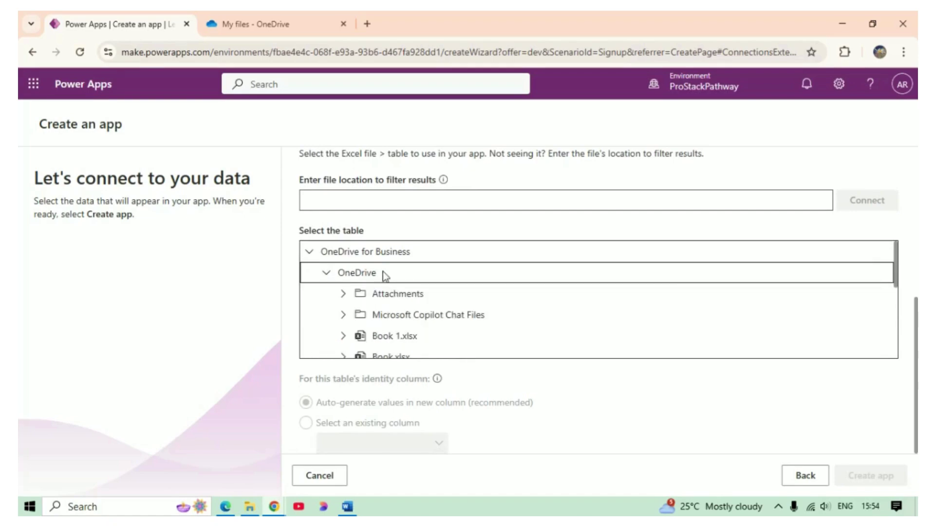
pyautogui.scroll(-1, 384, 292)
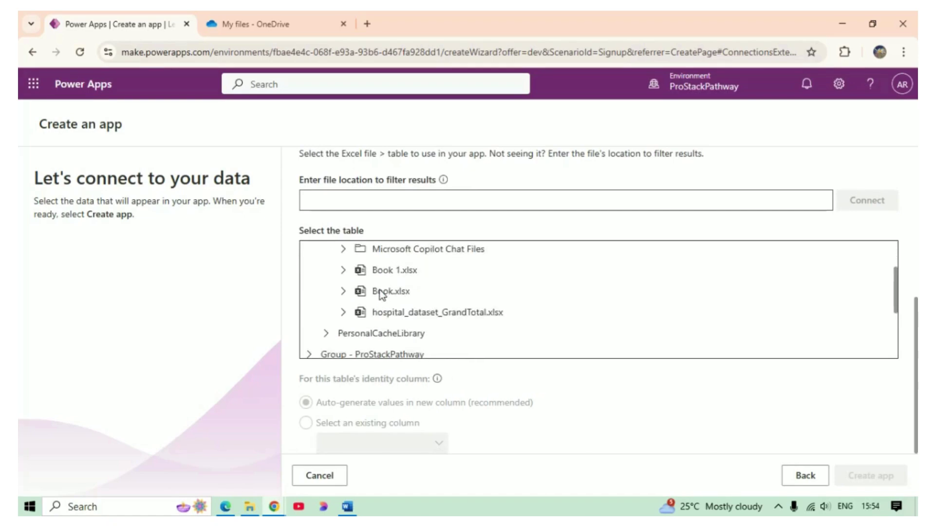
# Select Table1 from hospital_dataset_GrandTotal.xlsx as the app's data table
pyautogui.click(435, 317)
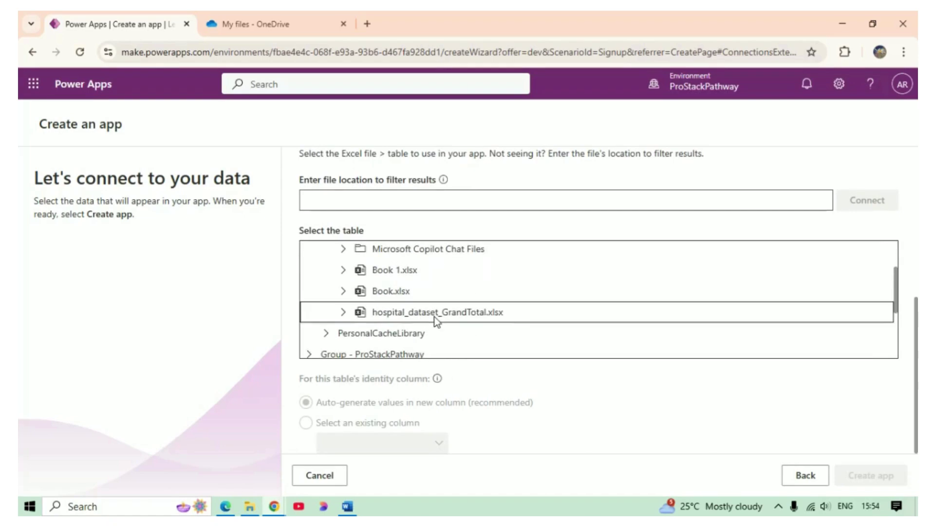
pyautogui.click(343, 313)
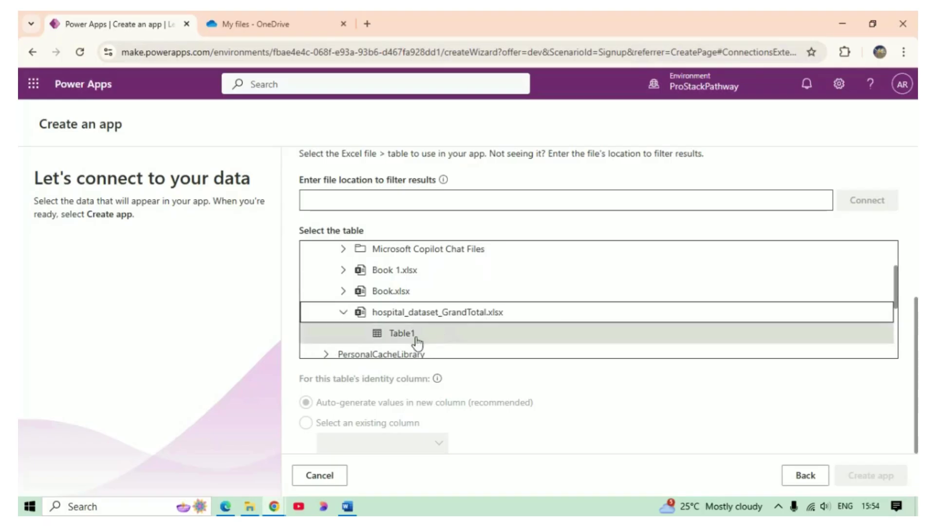
pyautogui.scroll(-1, 453, 322)
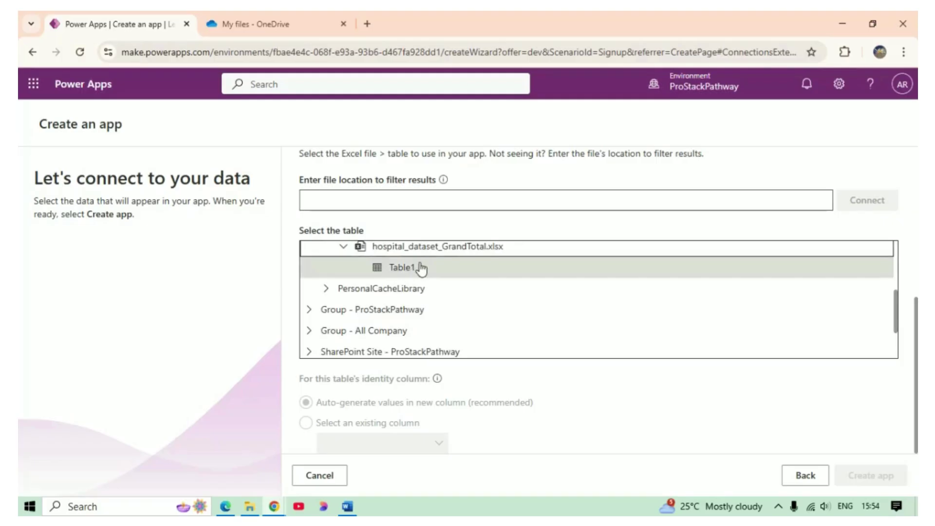
pyautogui.click(400, 269)
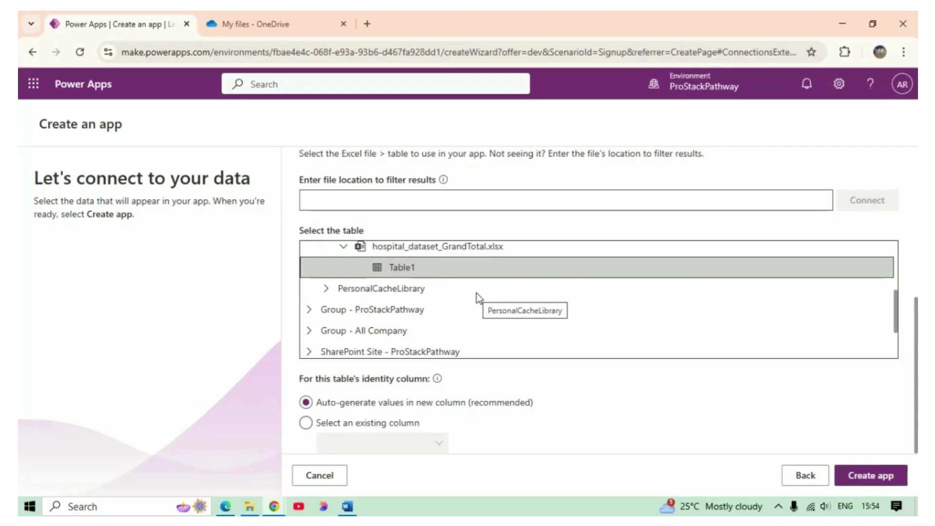
pyautogui.scroll(-2, 481, 258)
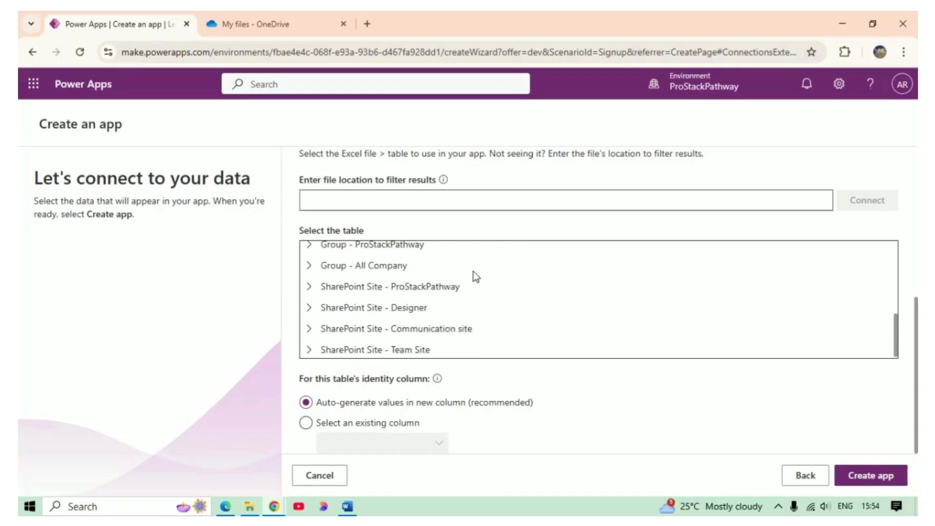
pyautogui.scroll(2, 438, 268)
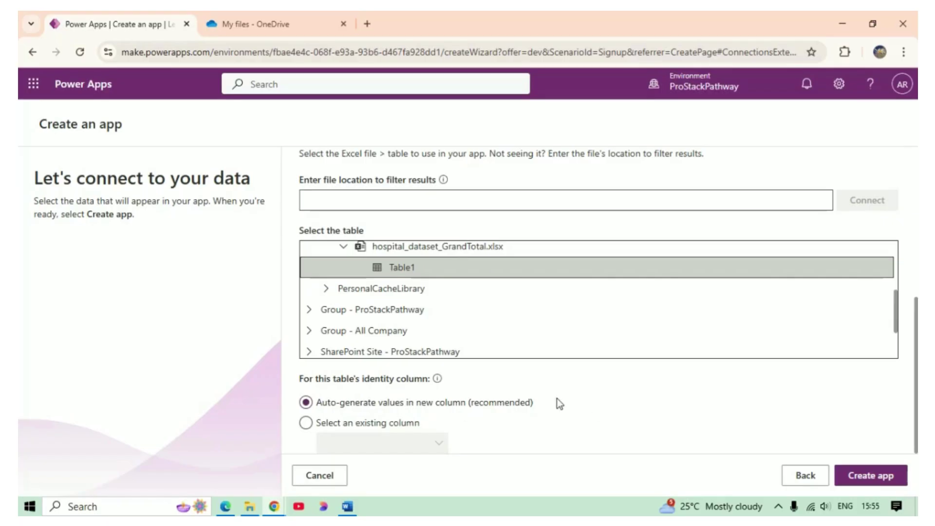
pyautogui.click(313, 428)
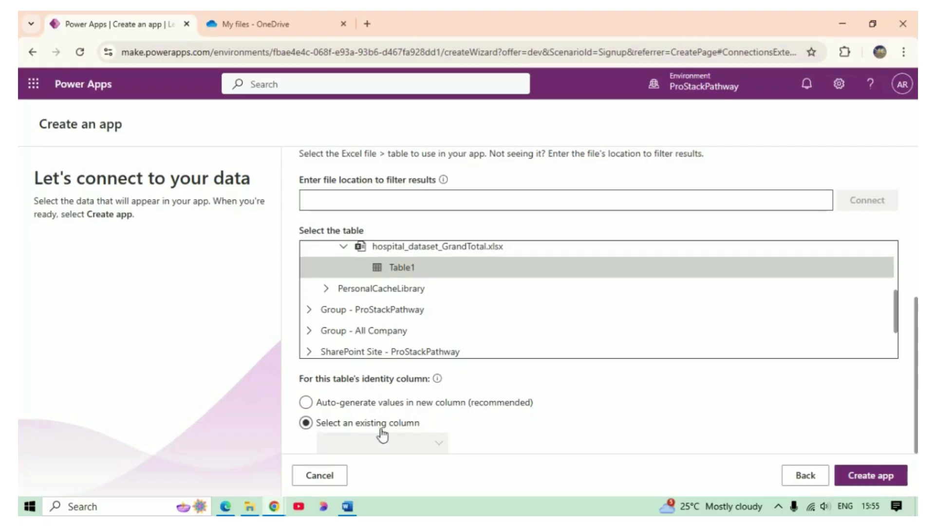
pyautogui.click(392, 443)
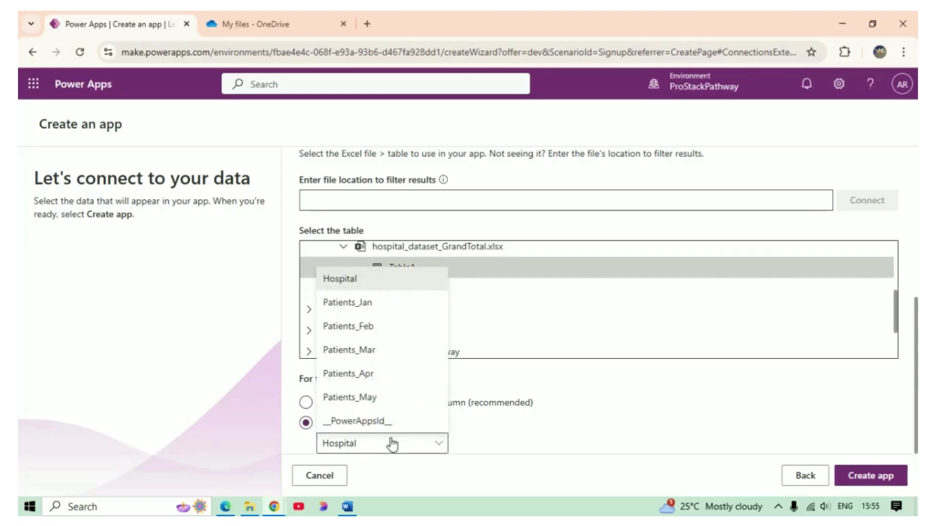
pyautogui.click(588, 402)
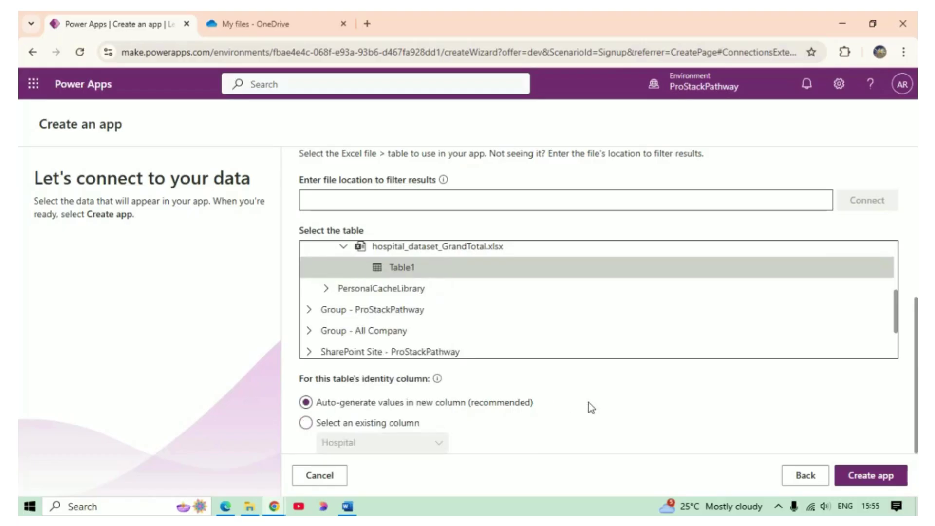
# Use the existing column __PowerAppsId__ as the table's identity column
pyautogui.click(394, 428)
pyautogui.click(306, 423)
pyautogui.click(441, 444)
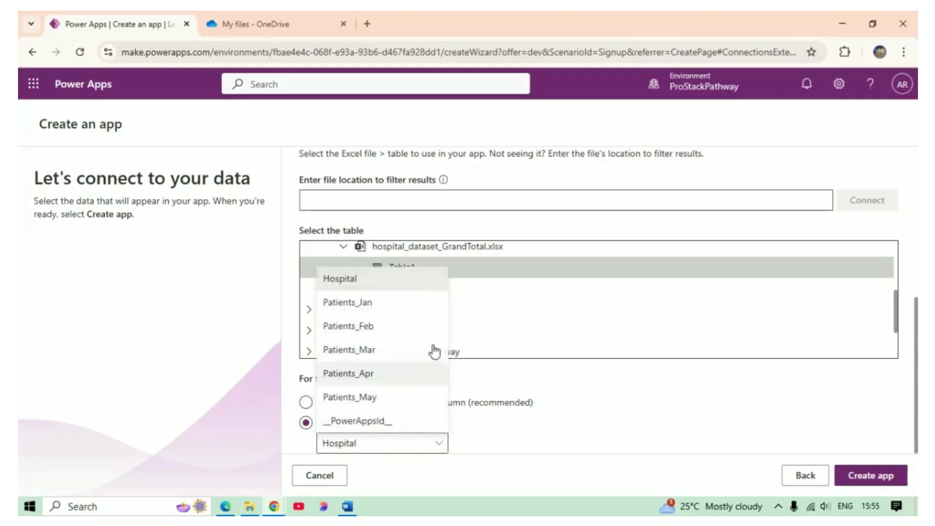
pyautogui.click(380, 424)
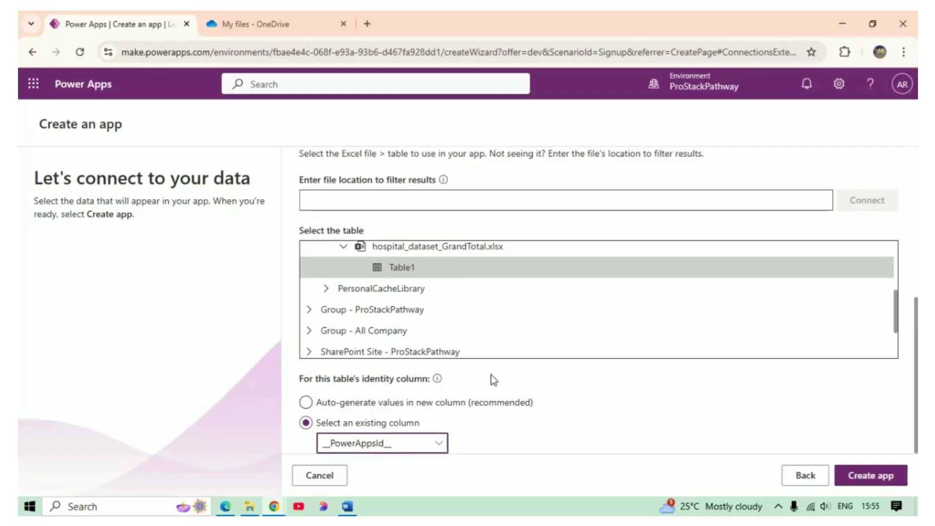
# Create the app from the chosen table, skip the welcome dialog and enlarge the canvas view to 50%
pyautogui.click(858, 475)
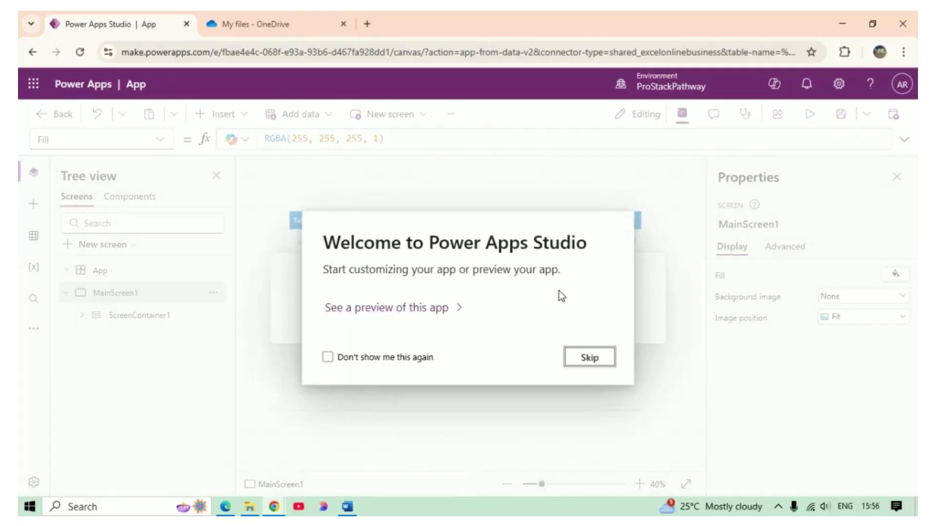
pyautogui.click(590, 358)
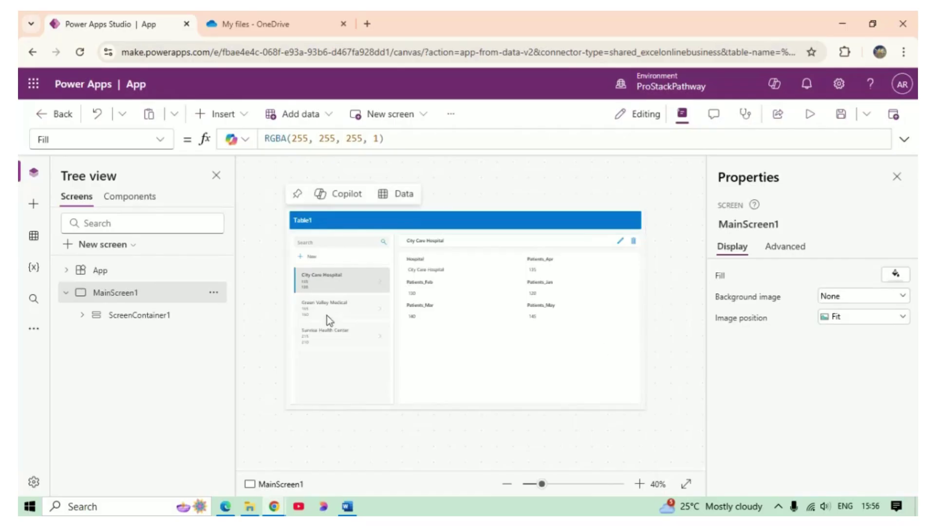
pyautogui.click(640, 487)
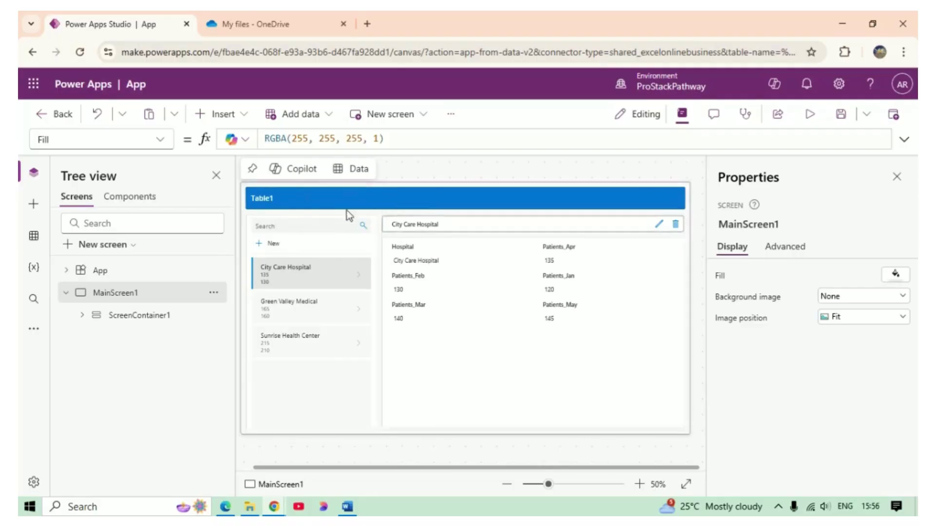
# Preview the app and look through the patient fields of the City Care Hospital record
pyautogui.click(267, 204)
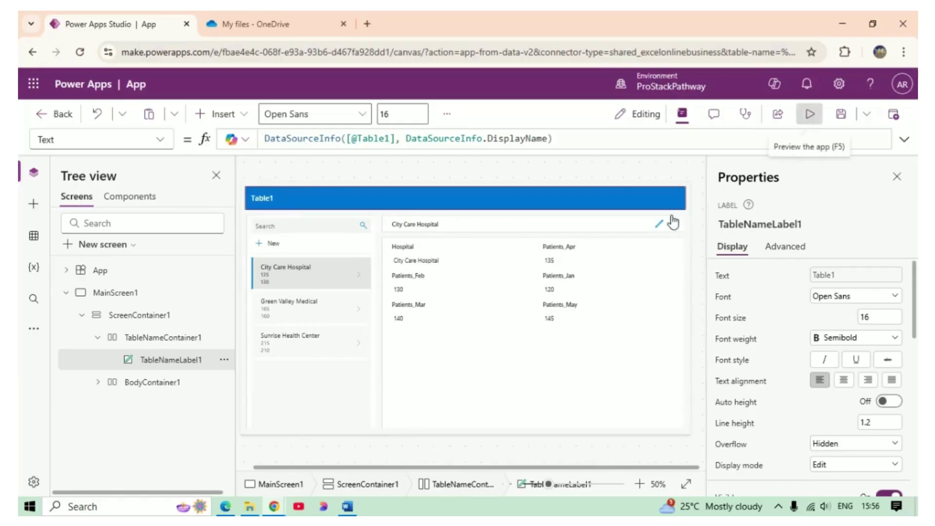
pyautogui.click(809, 114)
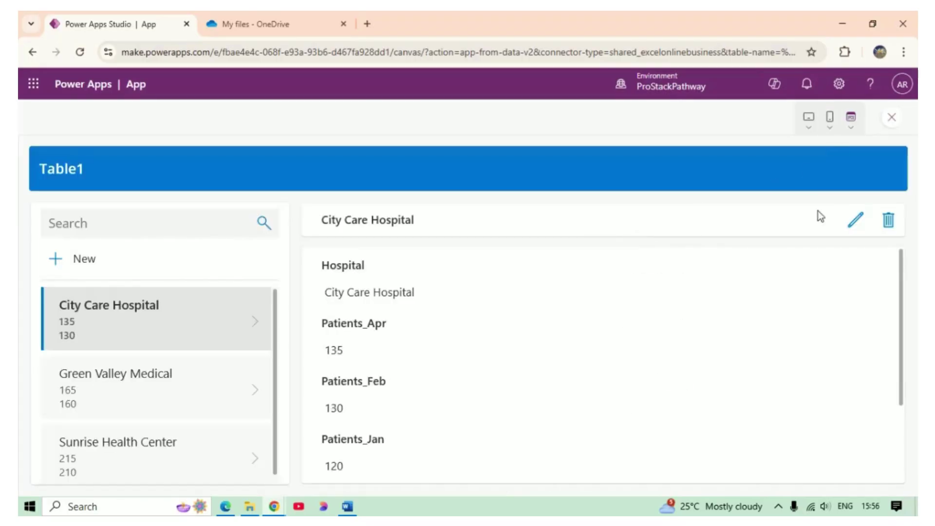
pyautogui.scroll(-3, 609, 252)
pyautogui.scroll(3, 609, 251)
pyautogui.scroll(-3, 604, 255)
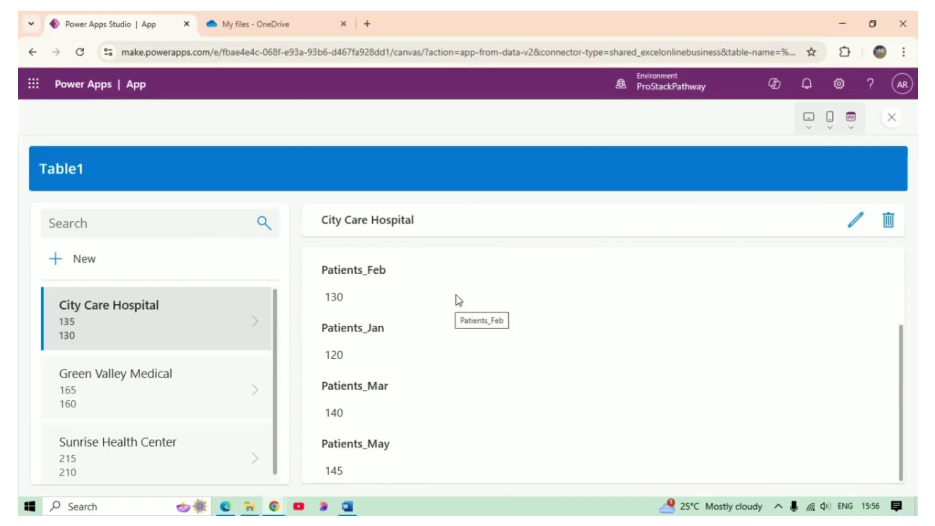
# Check the tablet and phone preview sizes, view the app at canvas size, and return to editing
pyautogui.click(809, 127)
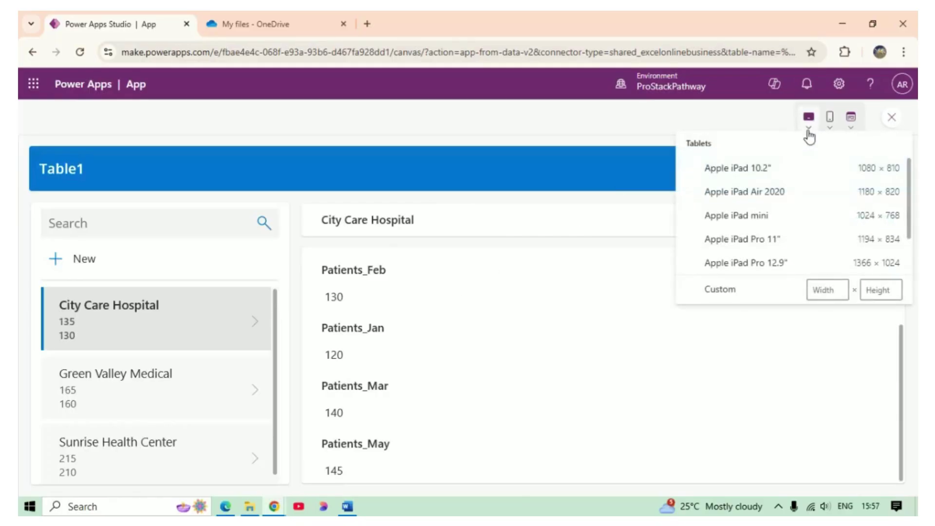
pyautogui.click(830, 127)
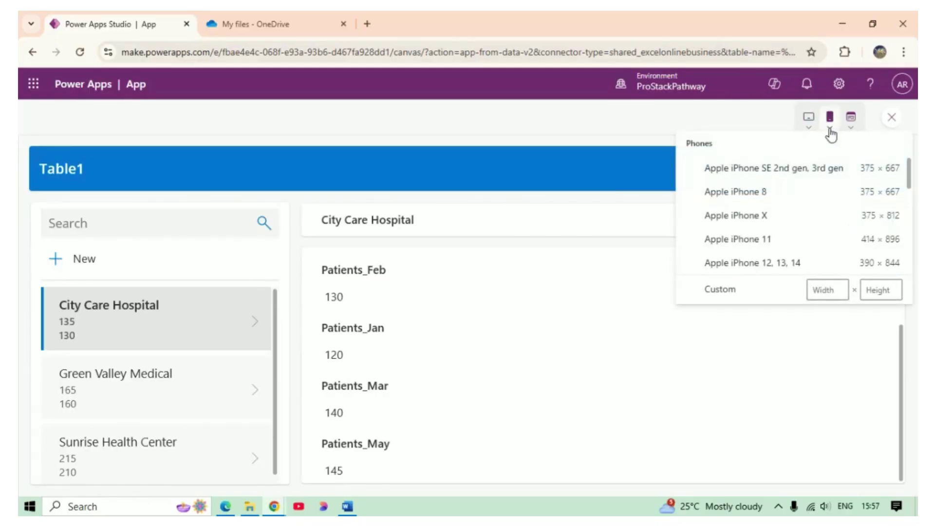
pyautogui.click(849, 129)
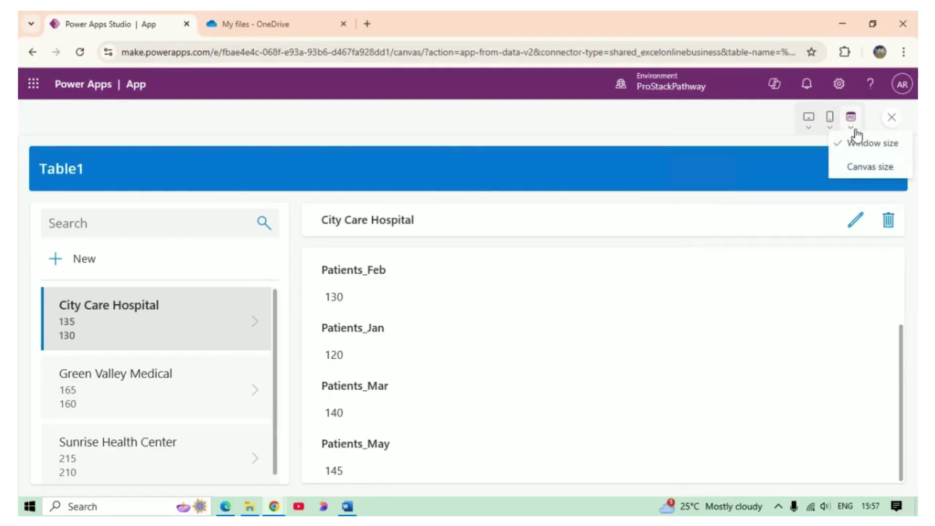
pyautogui.click(863, 171)
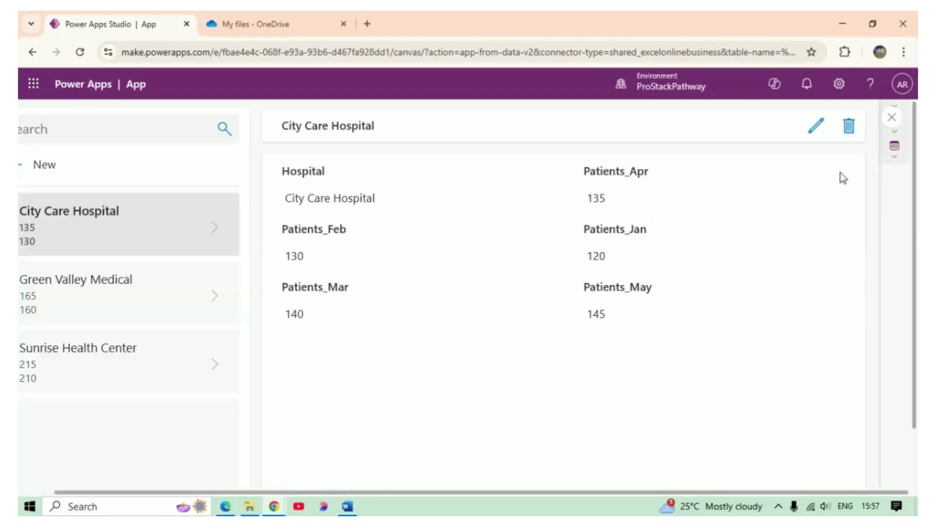
pyautogui.click(892, 118)
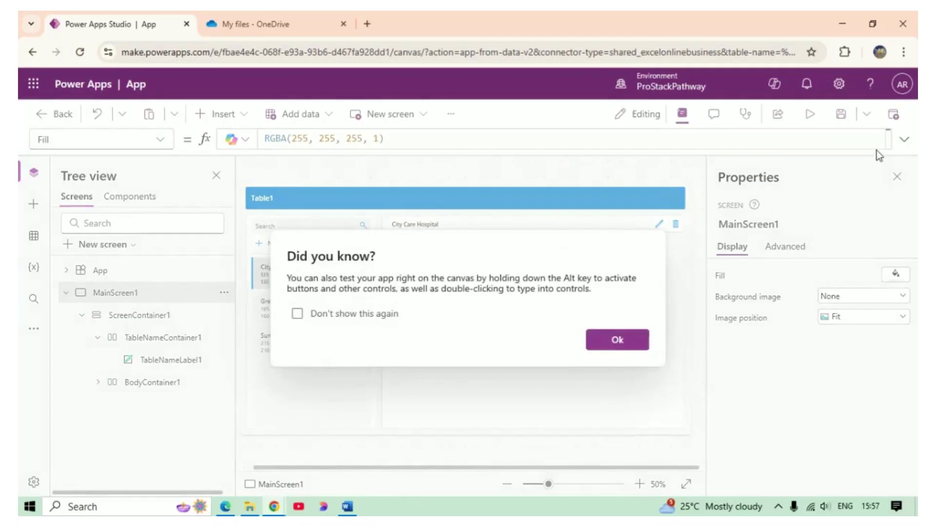
pyautogui.click(639, 339)
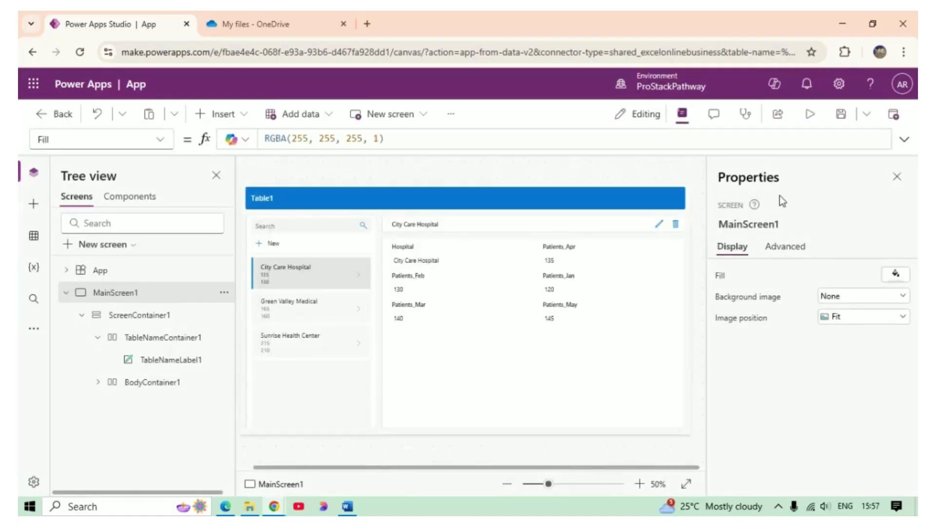